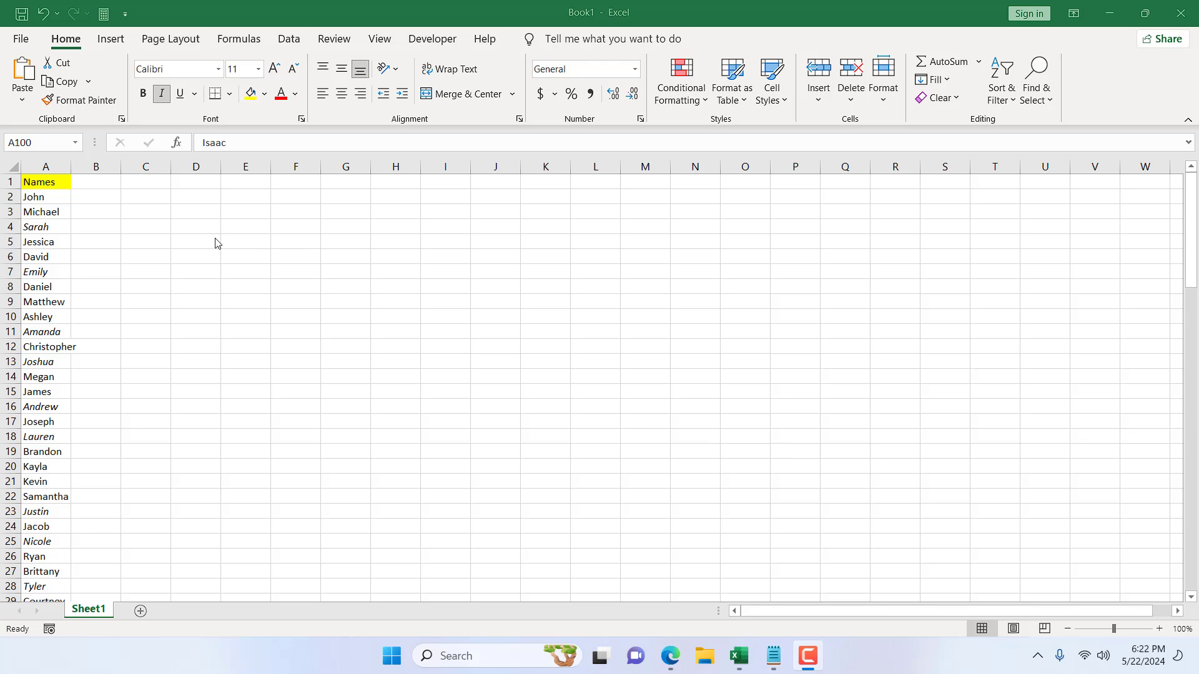
Select the italic names Emily and Sarah, then bring up Find with its extra options.
{"action": "left_click", "coordinate": [50, 276]}
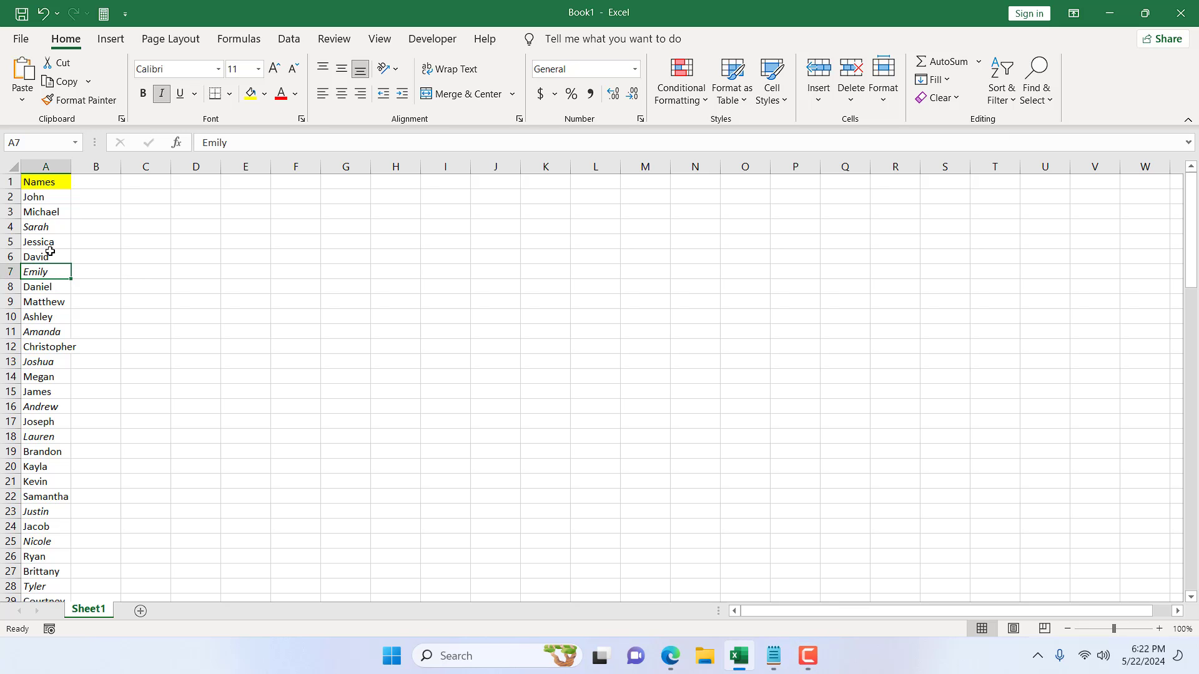
{"action": "left_click", "coordinate": [47, 229]}
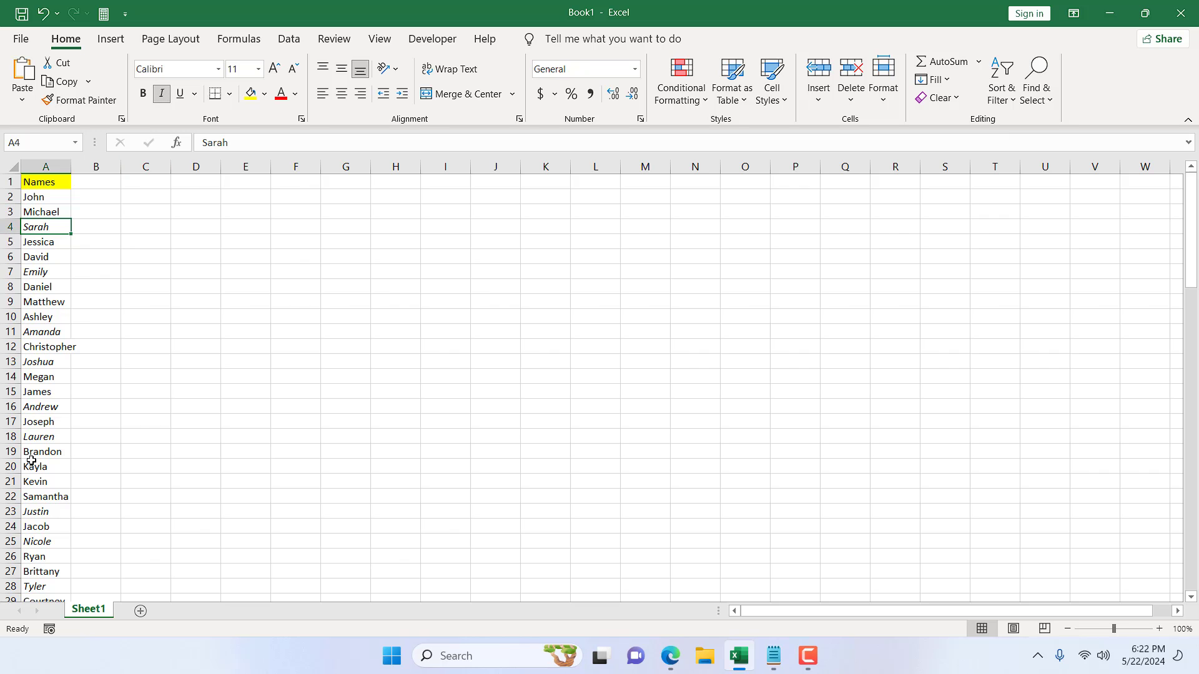
{"action": "scroll", "coordinate": [32, 461], "scroll_direction": "down", "scroll_amount": 2}
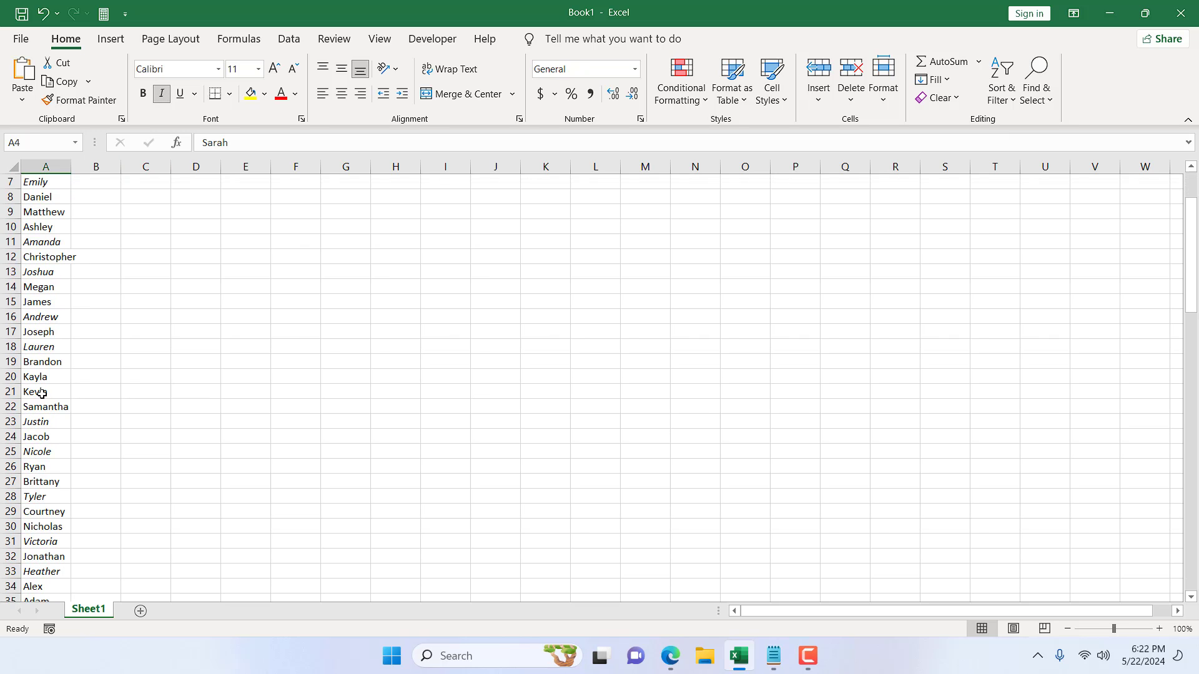
{"action": "scroll", "coordinate": [41, 394], "scroll_direction": "down", "scroll_amount": 3}
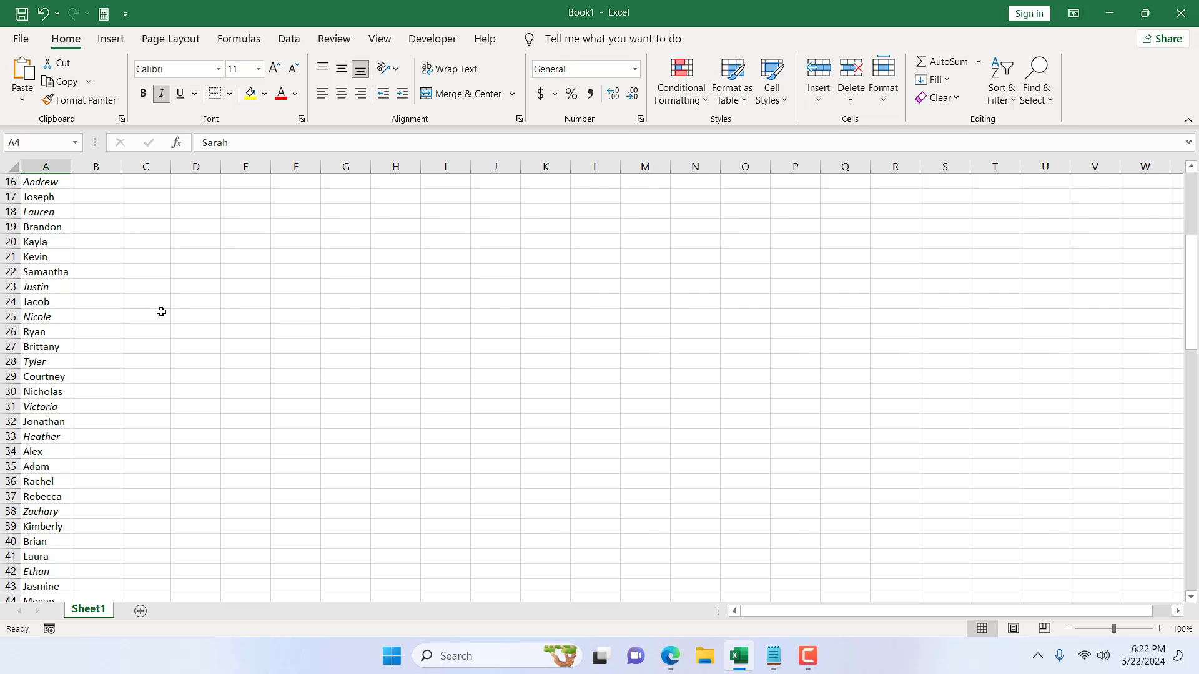
{"action": "scroll", "coordinate": [162, 312], "scroll_direction": "up", "scroll_amount": 5}
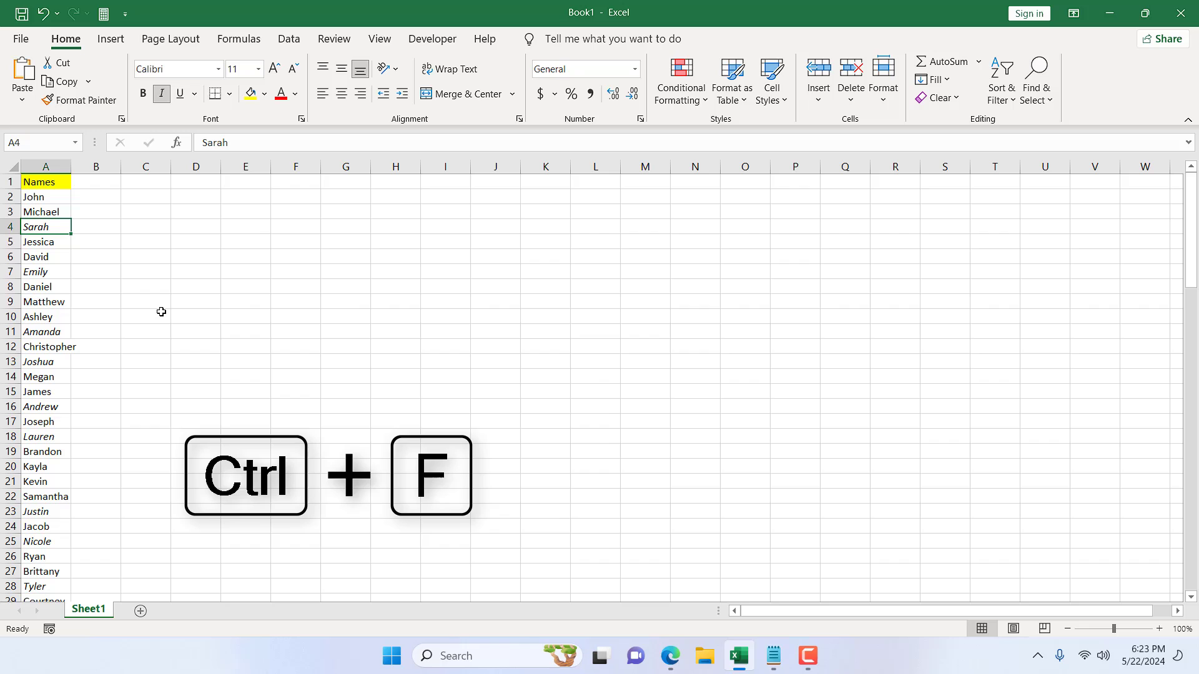
{"action": "key", "text": "ctrl+f"}
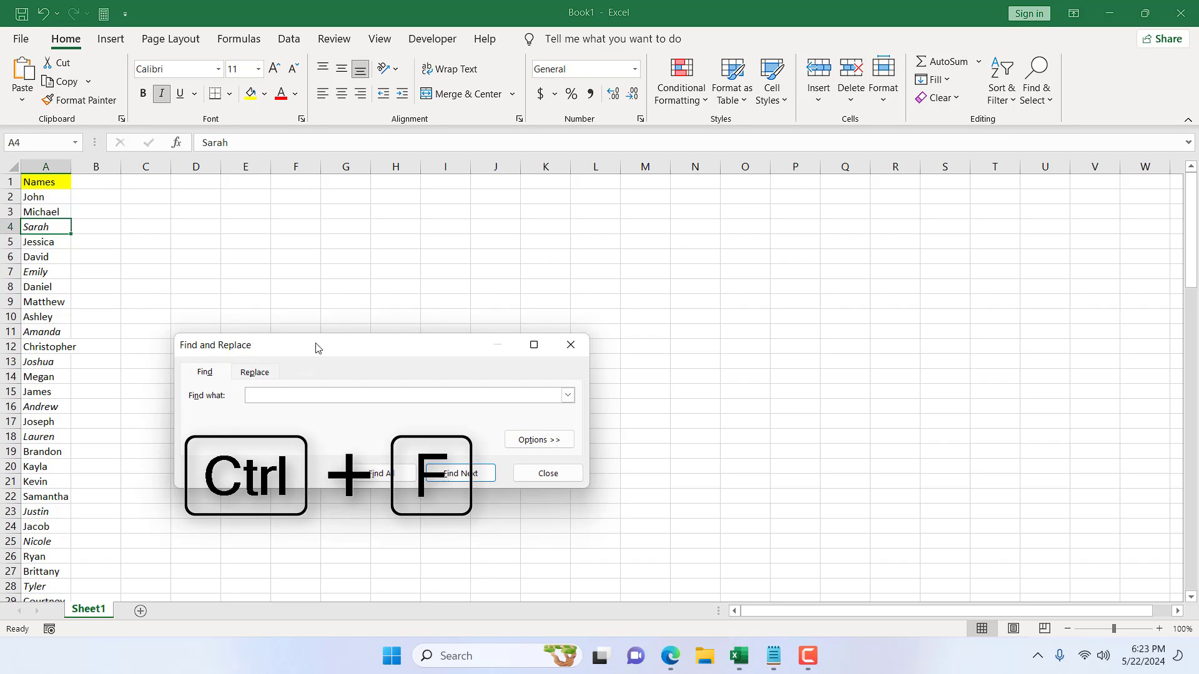
{"action": "left_click_drag", "start_coordinate": [316, 347], "coordinate": [331, 219]}
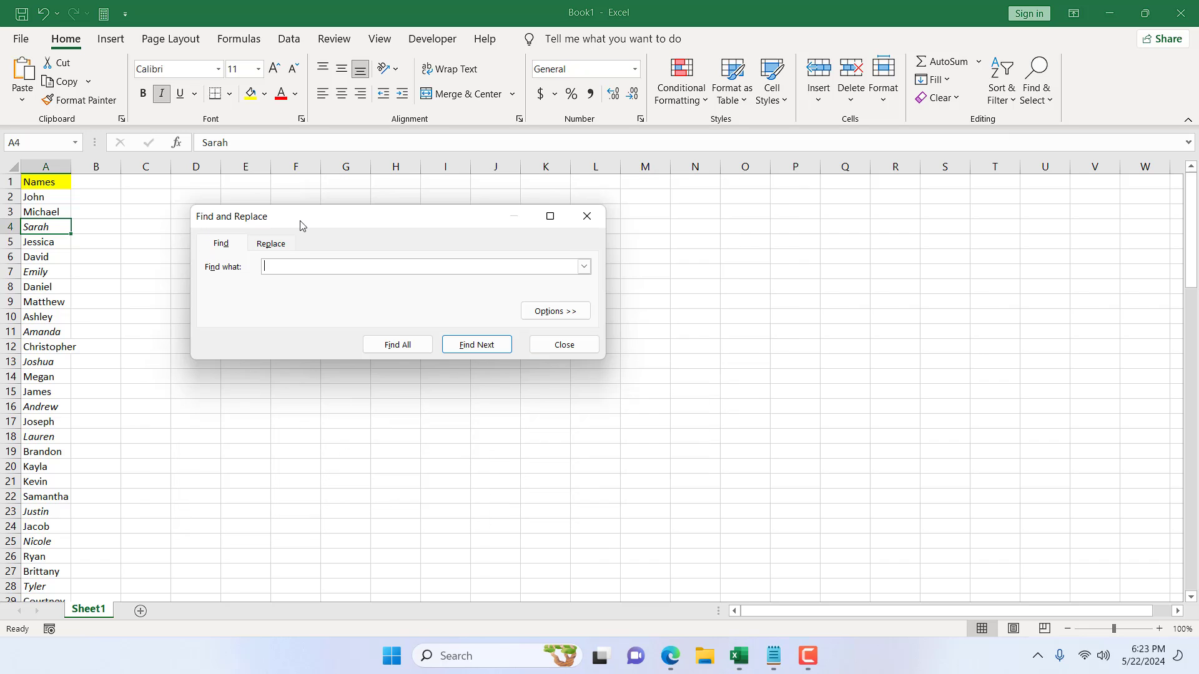
{"action": "left_click", "coordinate": [556, 312]}
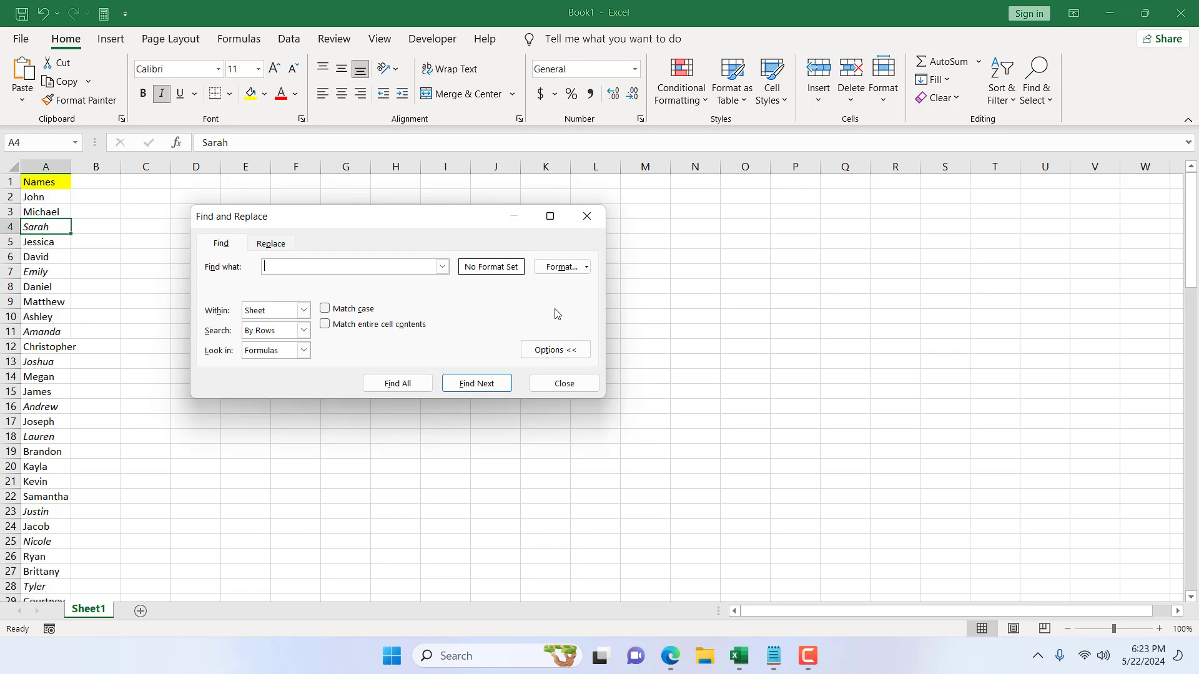
Search for Italic font formatting and list every matching cell in an enlarged results pane.
{"action": "left_click", "coordinate": [545, 271]}
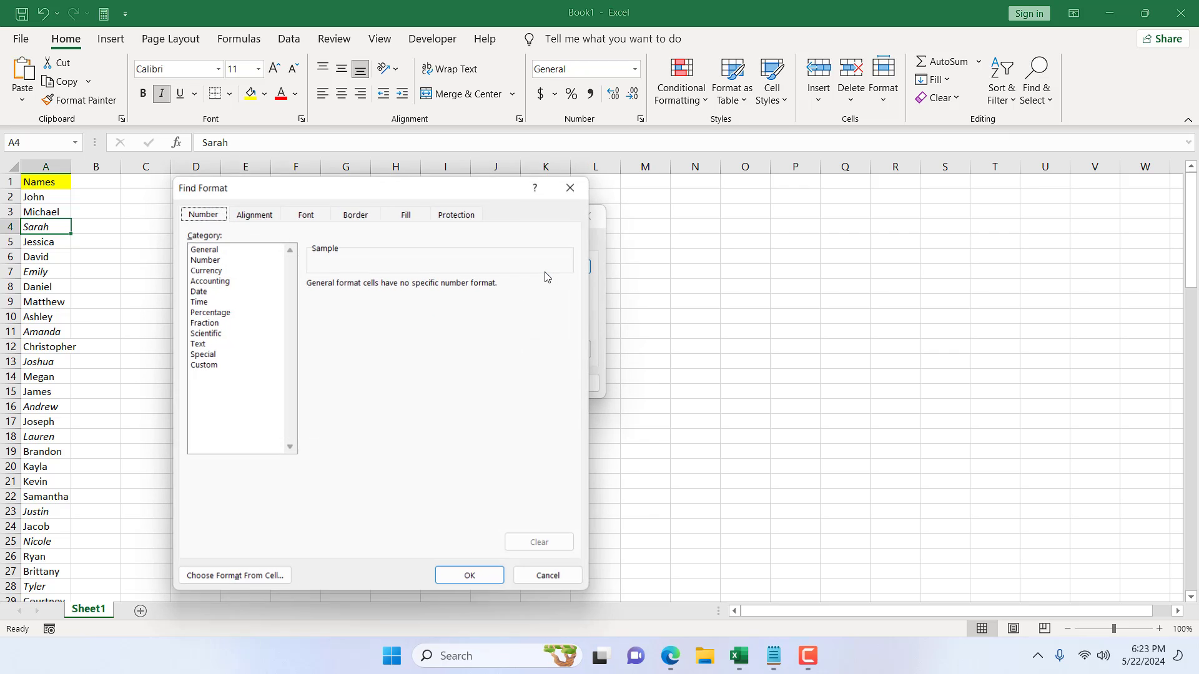
{"action": "left_click", "coordinate": [317, 218]}
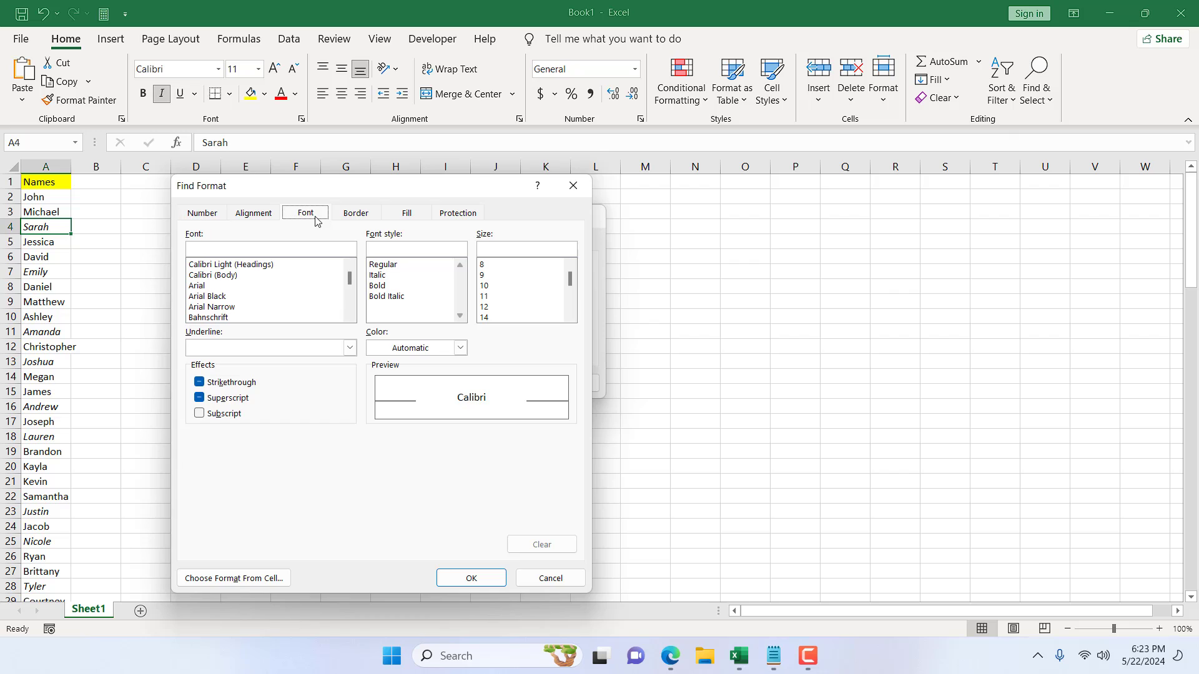
{"action": "left_click", "coordinate": [379, 277]}
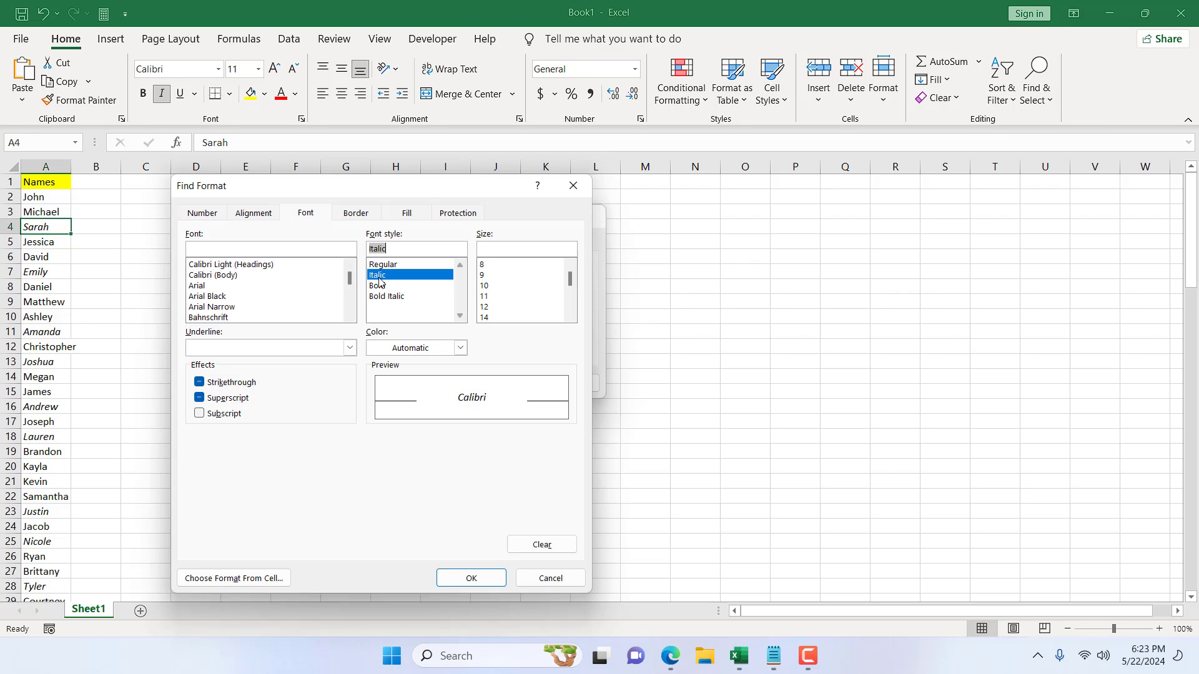
{"action": "left_click", "coordinate": [462, 579]}
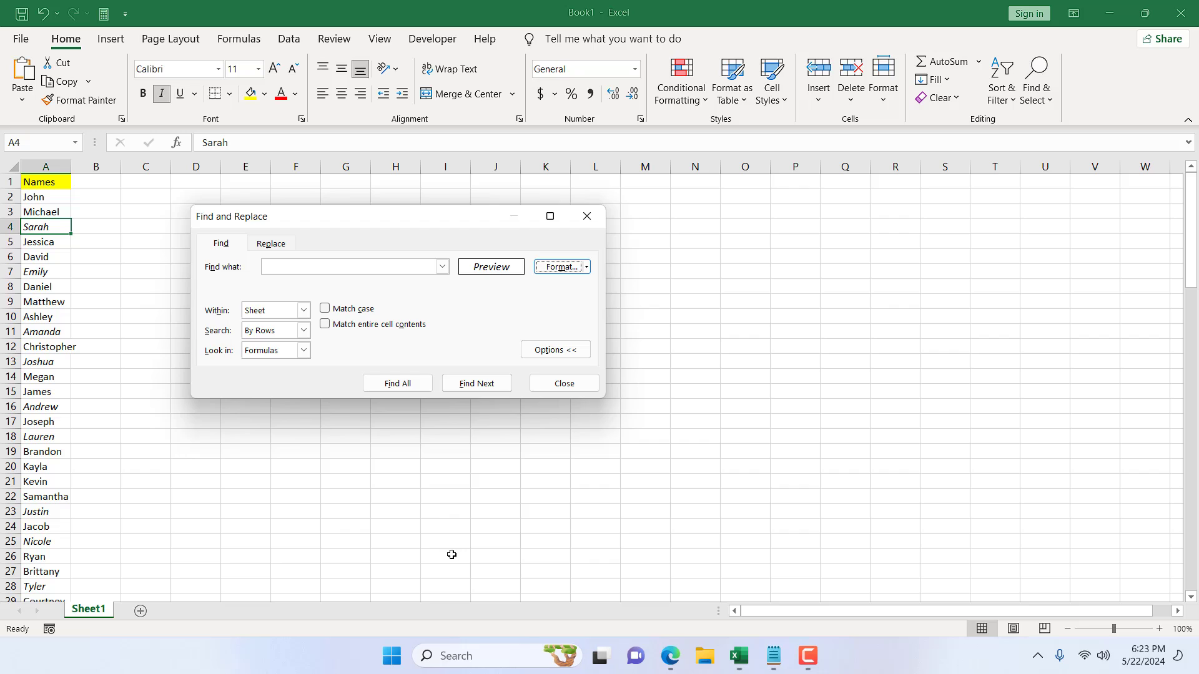
{"action": "left_click", "coordinate": [405, 391]}
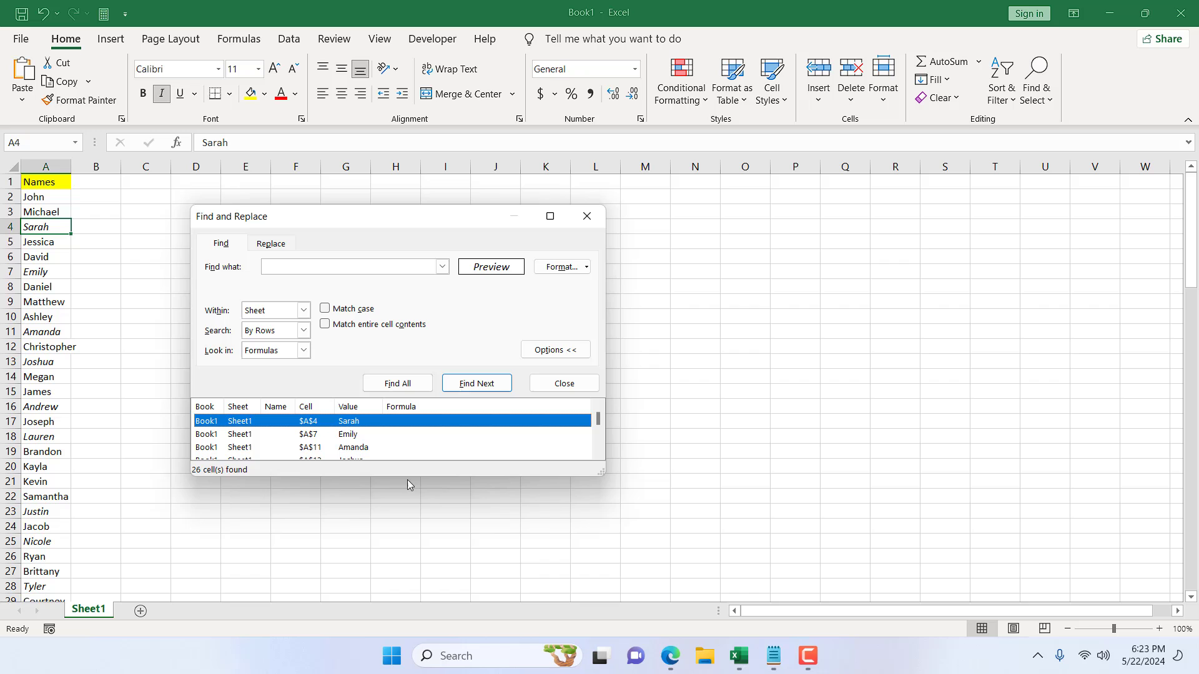
{"action": "left_click_drag", "start_coordinate": [411, 542], "coordinate": [411, 566]}
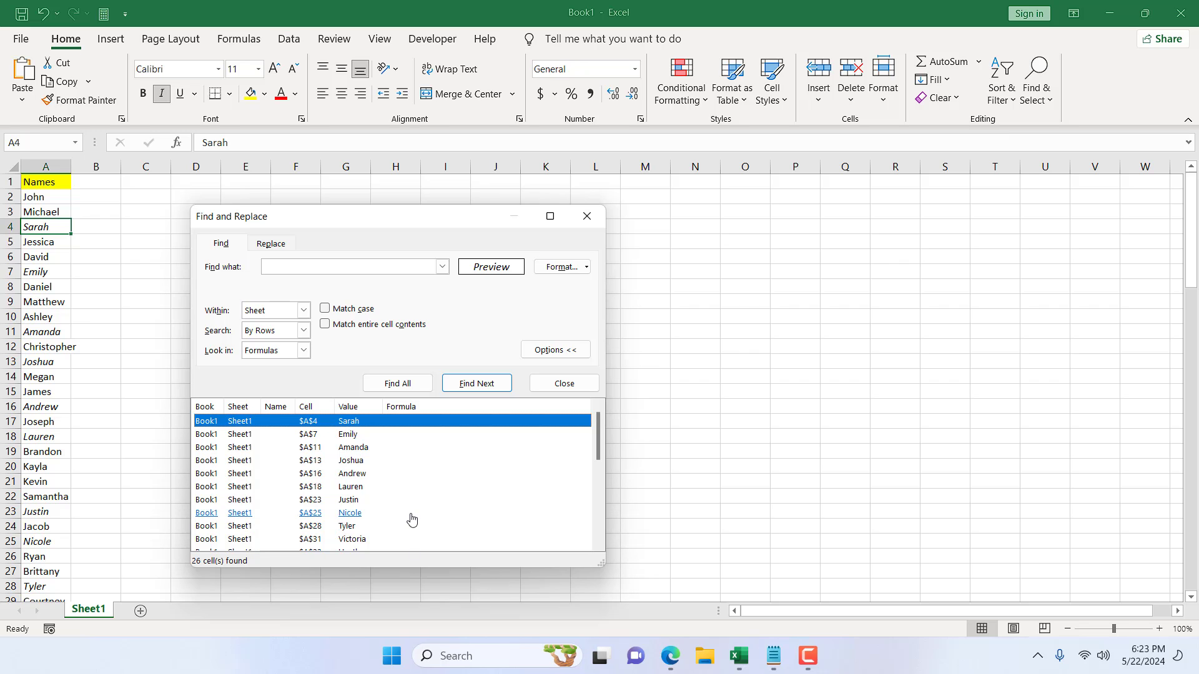
Select all 26 italic name cells from the Find All results with Ctrl+A.
{"action": "key", "text": "ctrl+a"}
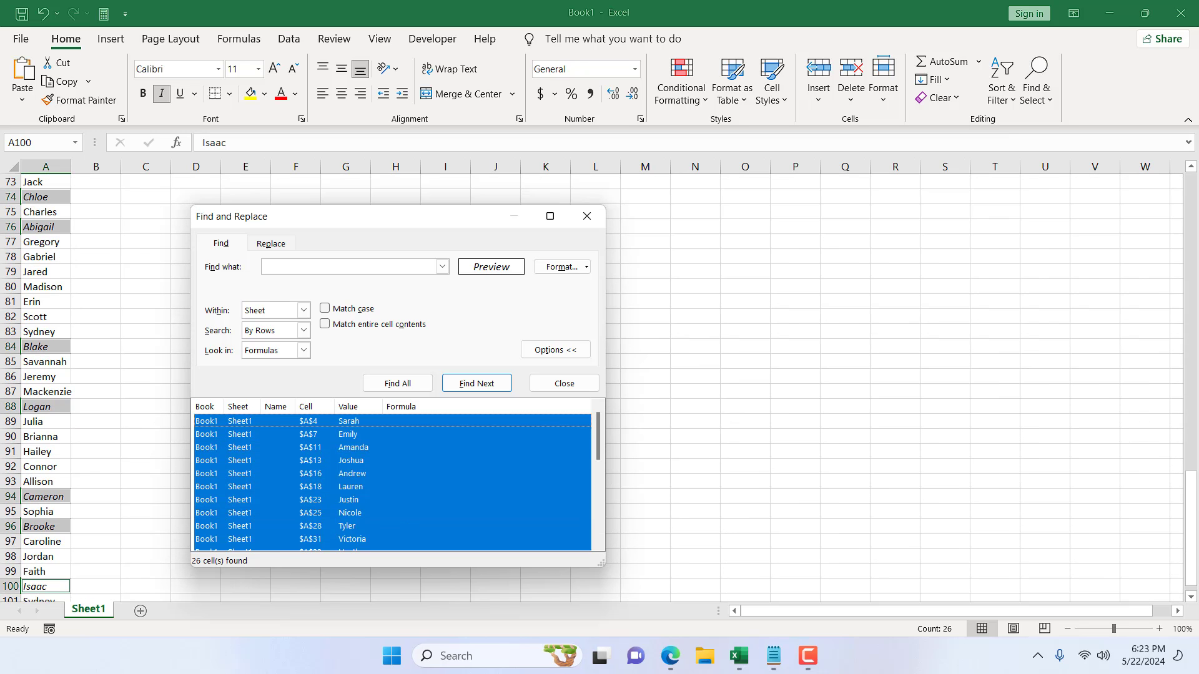